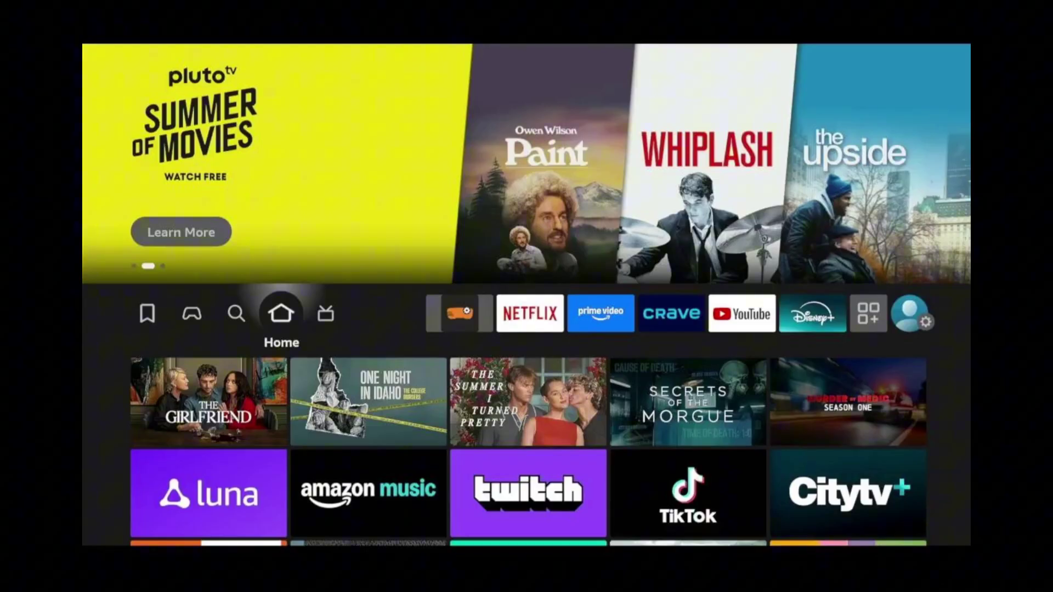
- Open the My Fire TV page in the device settings
{"action": "key", "text": "Right"}
{"action": "key", "text": "Right"}
{"action": "key", "text": "Right"}
{"action": "key", "text": "Right"}
{"action": "key", "text": "Right"}
{"action": "key", "text": "Right"}
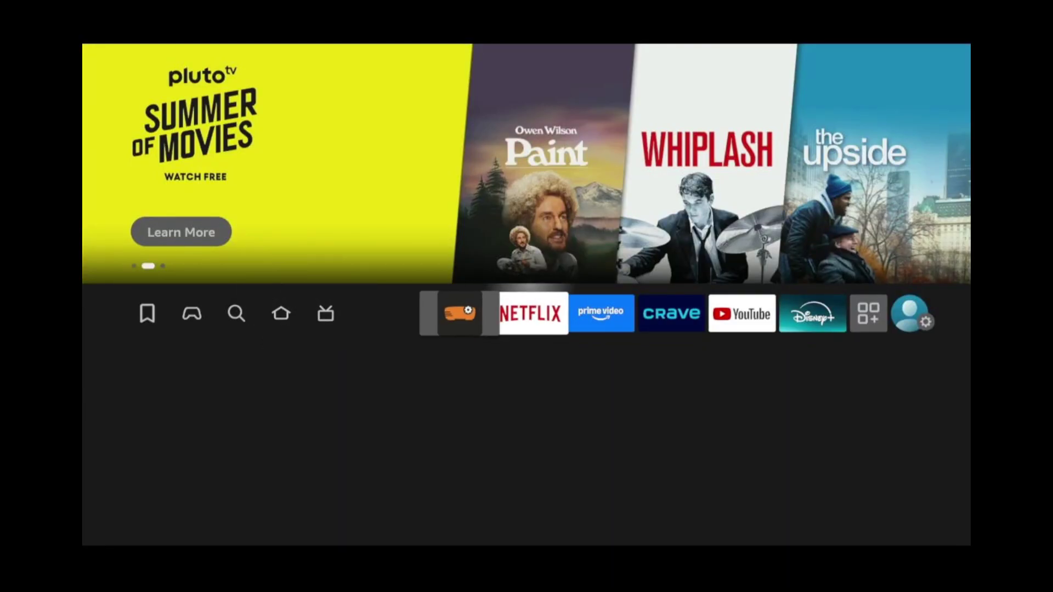
{"action": "key", "text": "Right"}
{"action": "key", "text": "Right"}
{"action": "key", "text": "Right"}
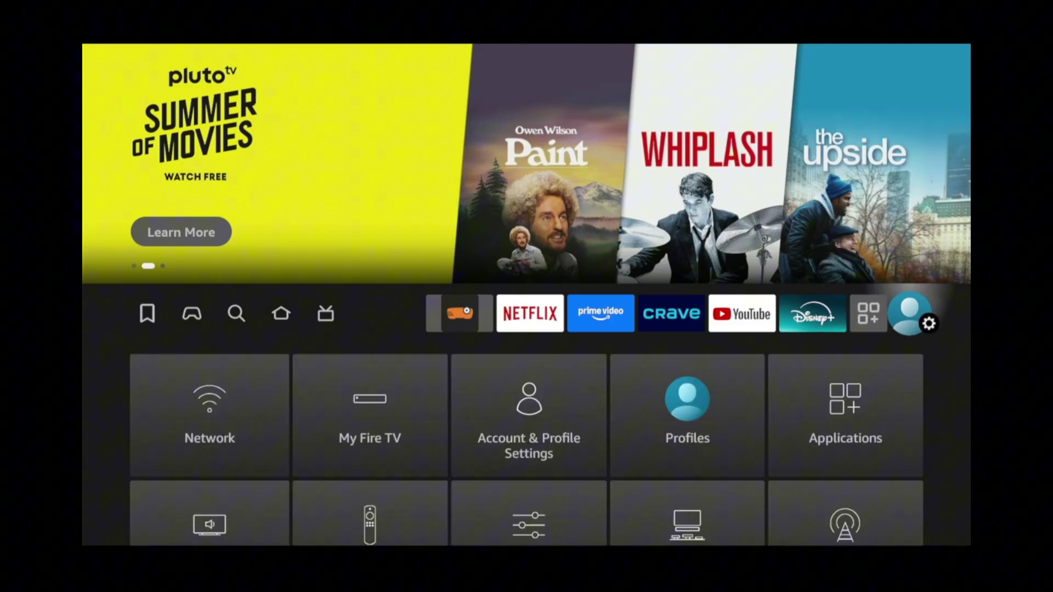
{"action": "key", "text": "Down"}
{"action": "key", "text": "Right"}
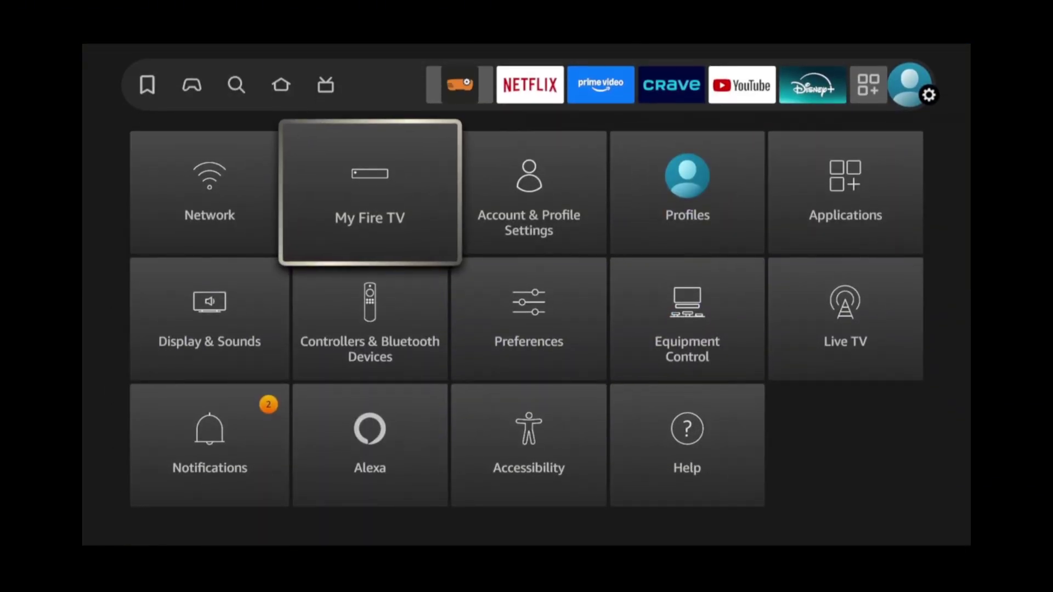
{"action": "key", "text": "Return"}
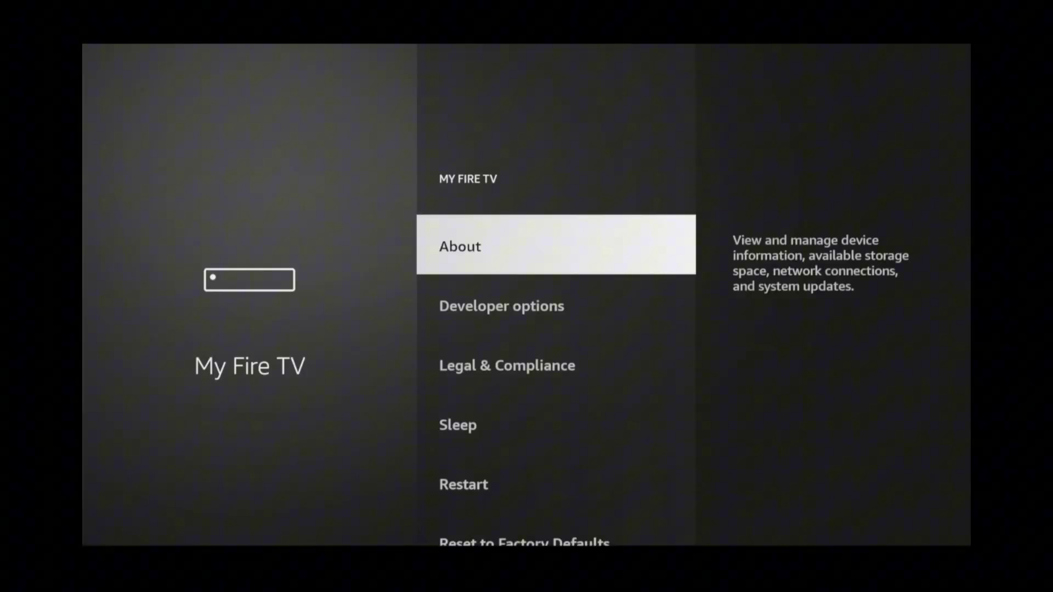
- Activate developer mode through the Fire TV Stick HD entry in the device's About information, and return to the home screen
{"action": "key", "text": "Return"}
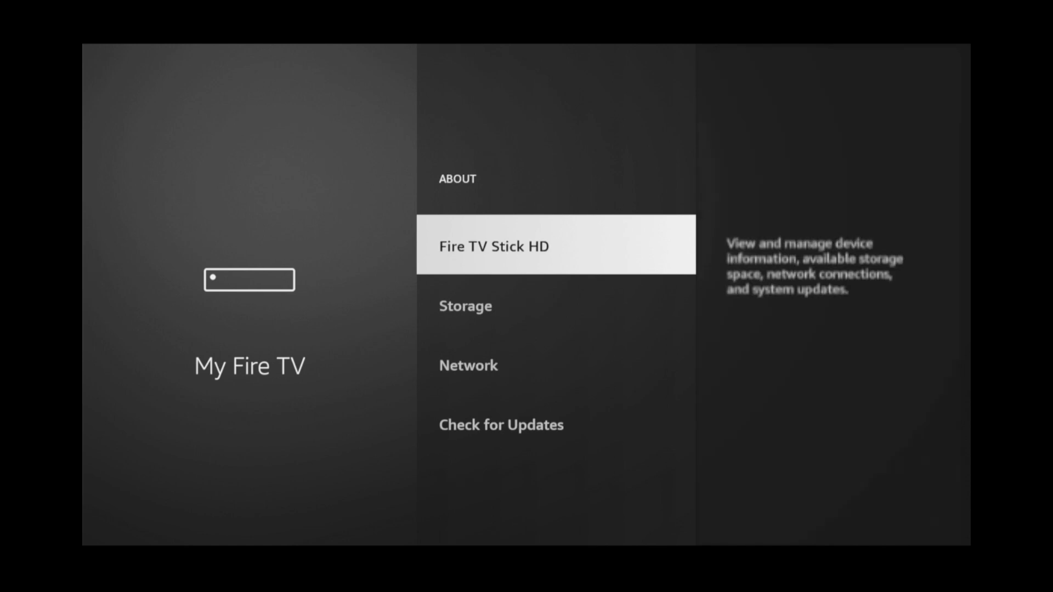
{"action": "key", "text": "Return"}
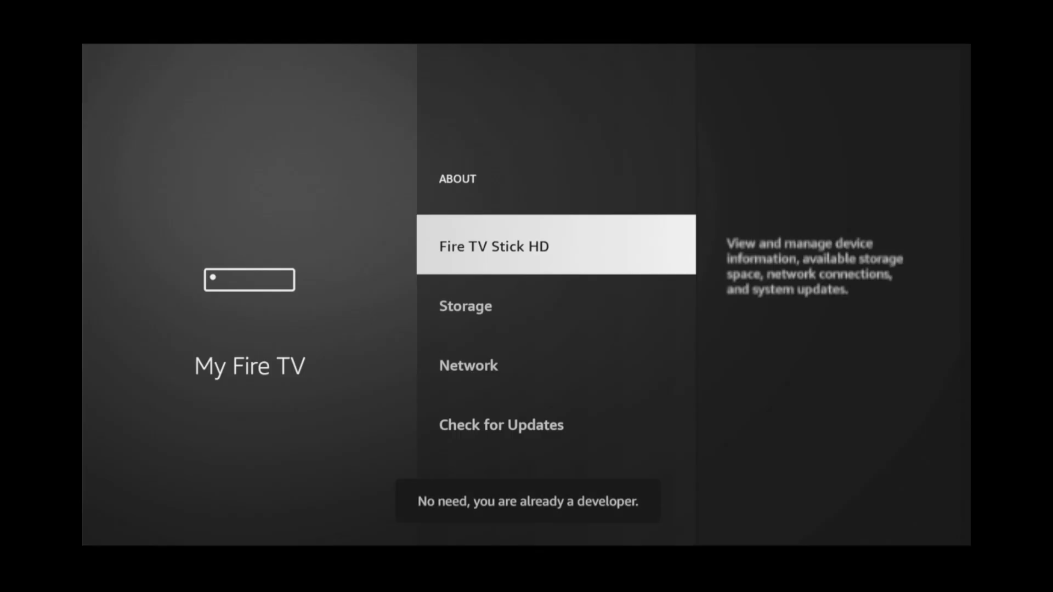
{"action": "key", "text": "Home"}
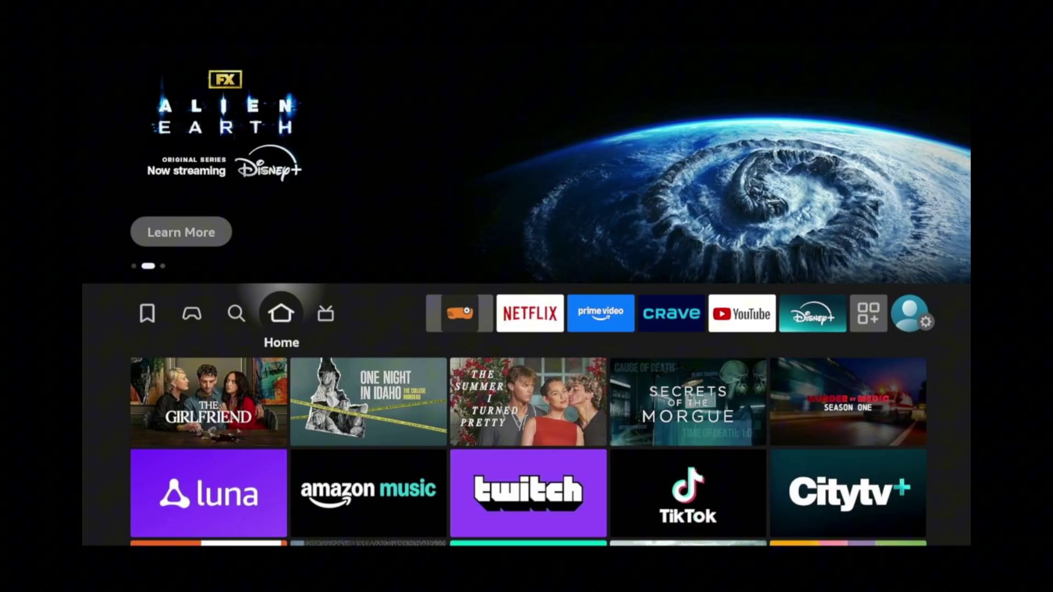
- Open the Appstore's search to find the Downloader app
{"action": "key", "text": "Left"}
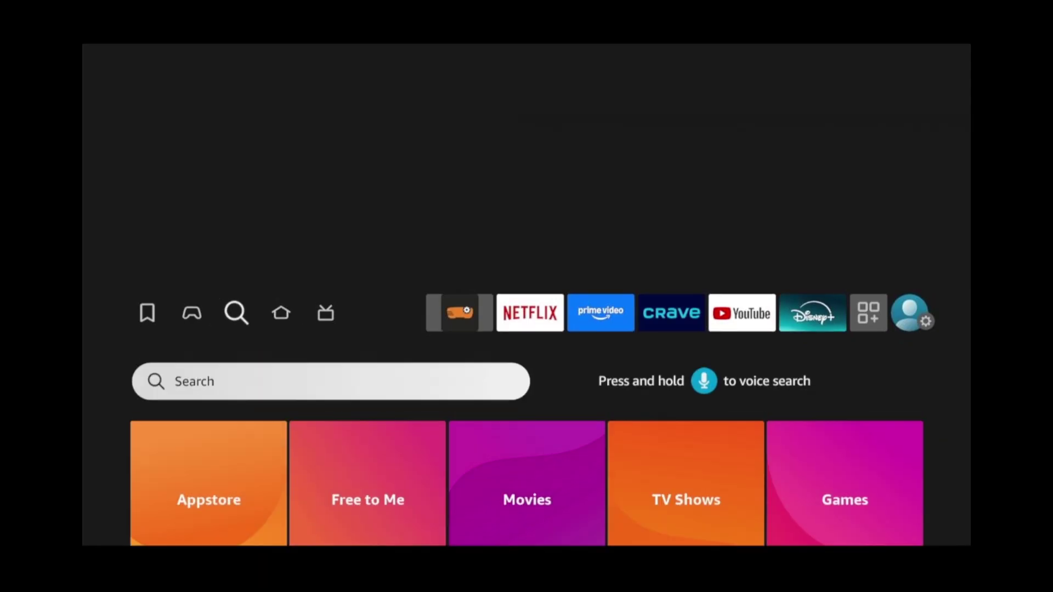
{"action": "key", "text": "Down"}
{"action": "key", "text": "Return"}
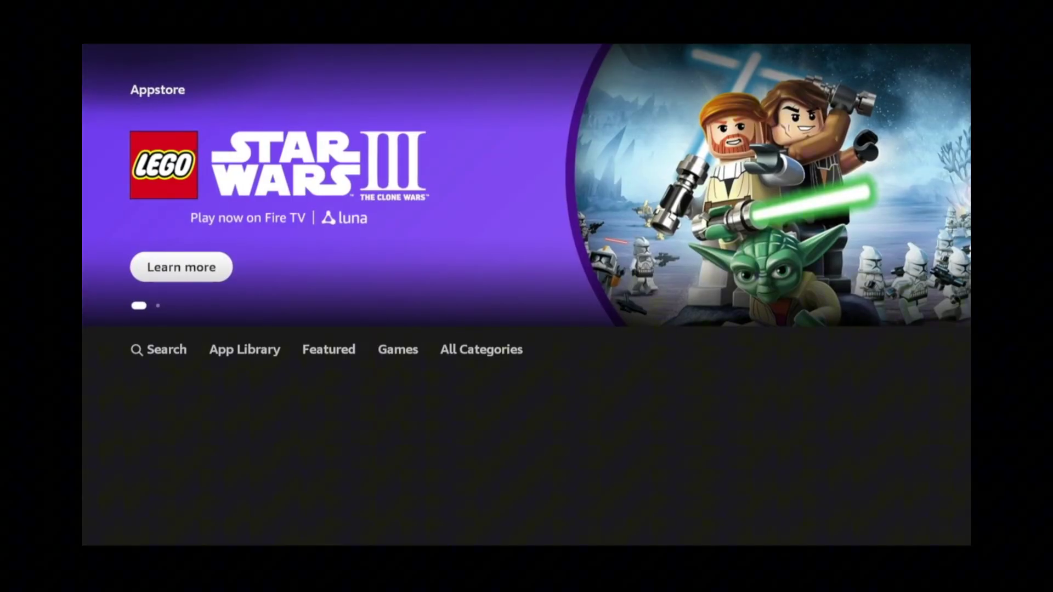
{"action": "key", "text": "Up"}
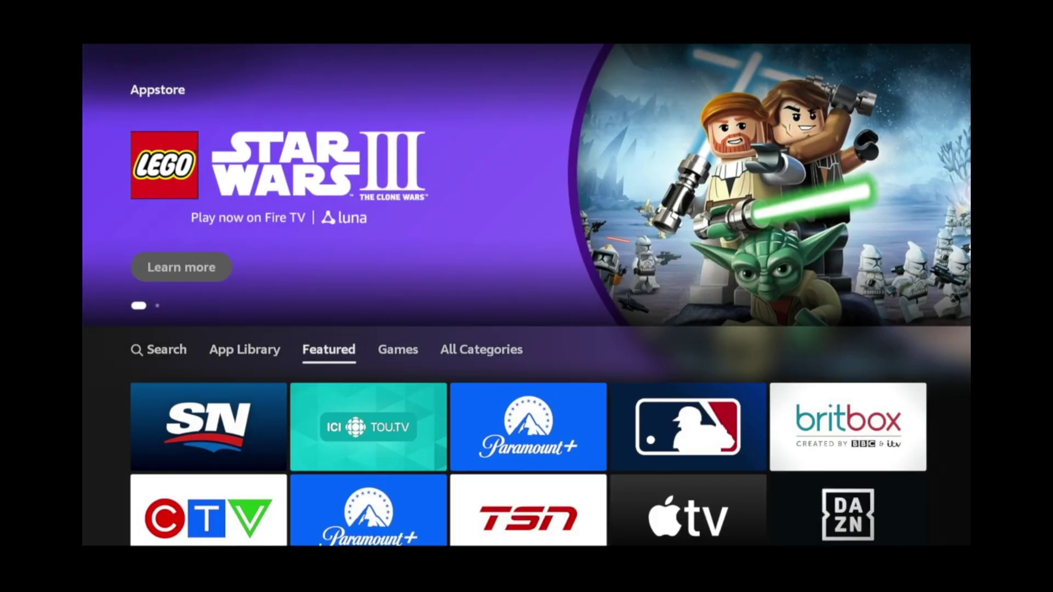
{"action": "key", "text": "Left"}
{"action": "key", "text": "Left"}
{"action": "key", "text": "Return"}
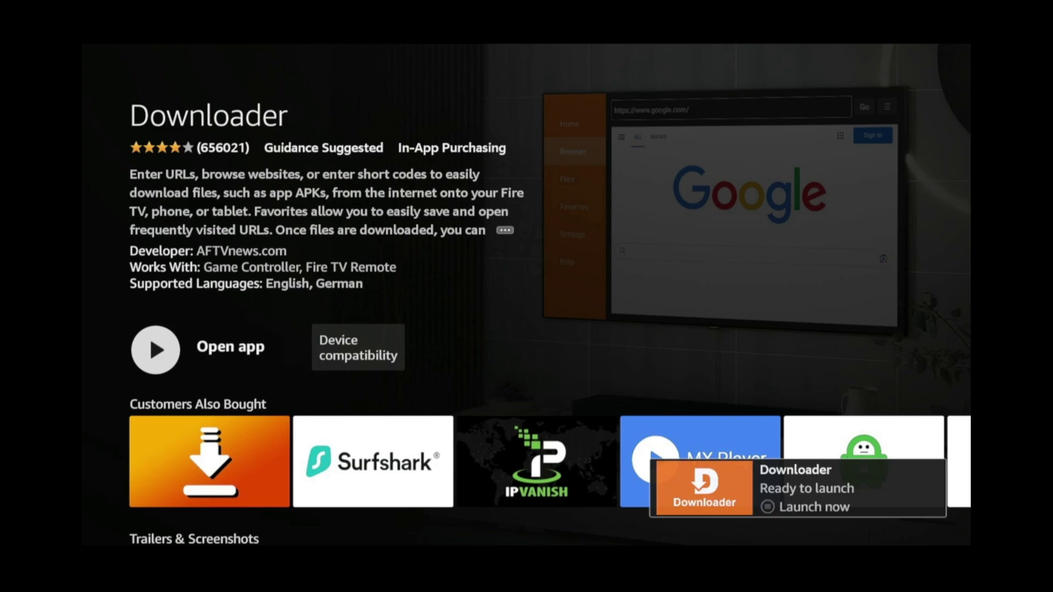
- Launch Downloader, allow it to access photos, media and files, and dismiss its welcome message
{"action": "key", "text": "Return"}
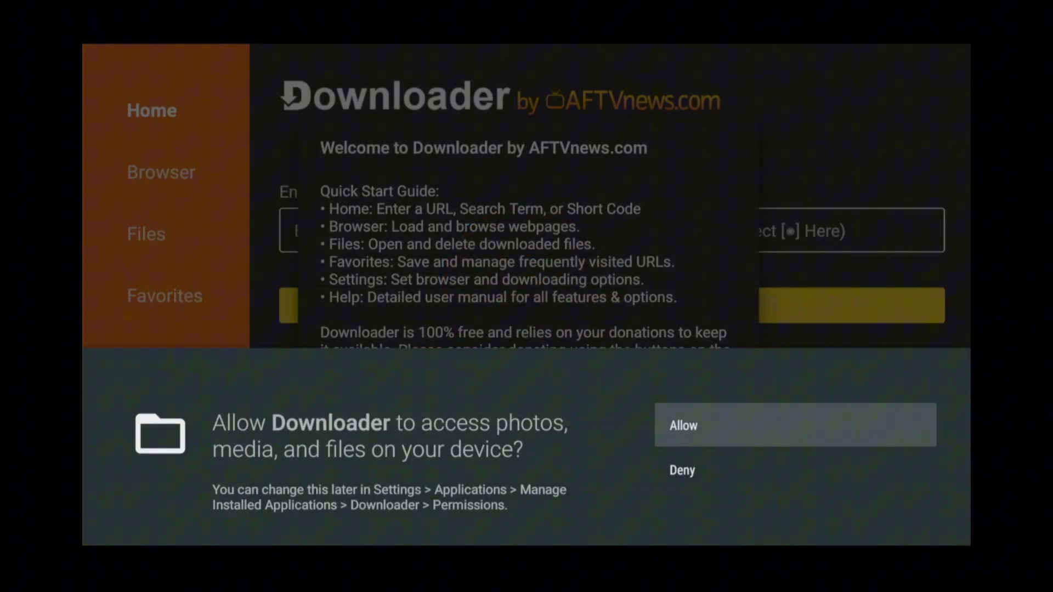
{"action": "key", "text": "Return"}
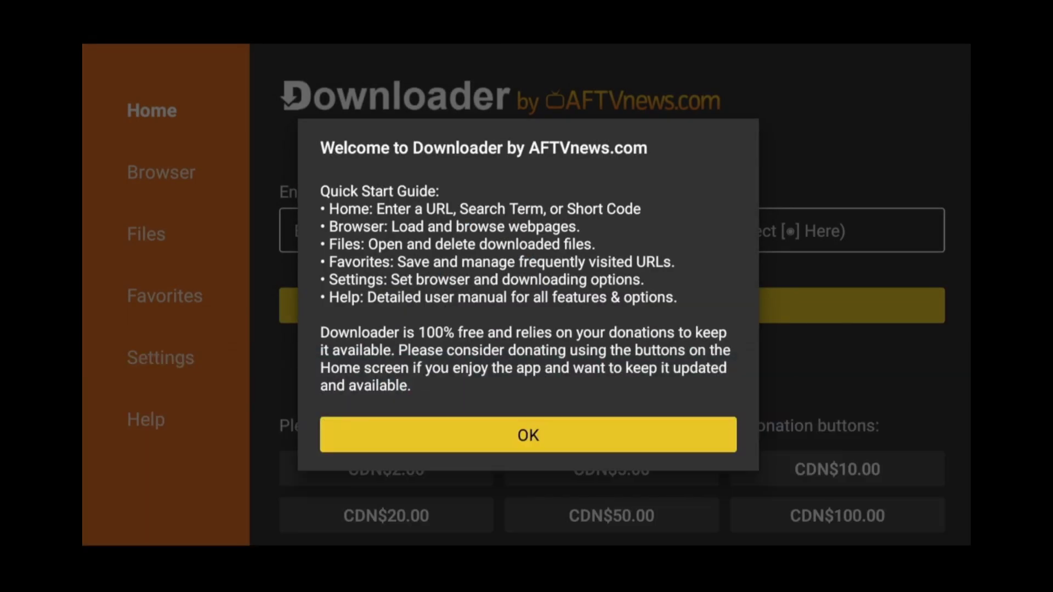
{"action": "key", "text": "Return"}
- Enter the short code 9296200 in Downloader's URL field
{"action": "key", "text": "Return"}
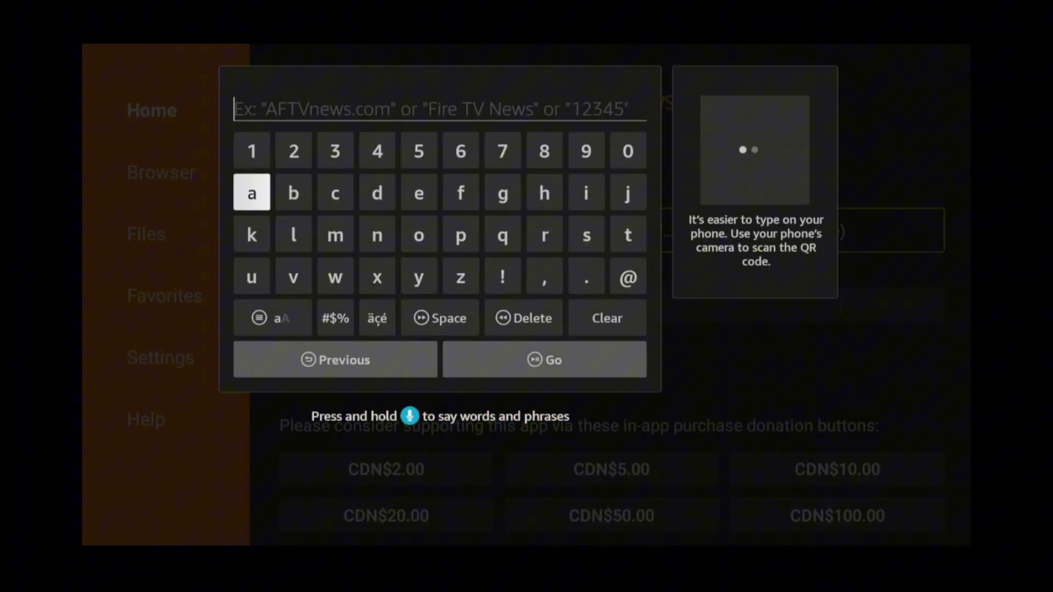
{"action": "key", "text": "Up"}
{"action": "key", "text": "Right"}
{"action": "key", "text": "Right"}
{"action": "key", "text": "Right"}
{"action": "key", "text": "Right"}
{"action": "key", "text": "Right"}
{"action": "key", "text": "Right"}
{"action": "key", "text": "Right"}
{"action": "key", "text": "Right"}
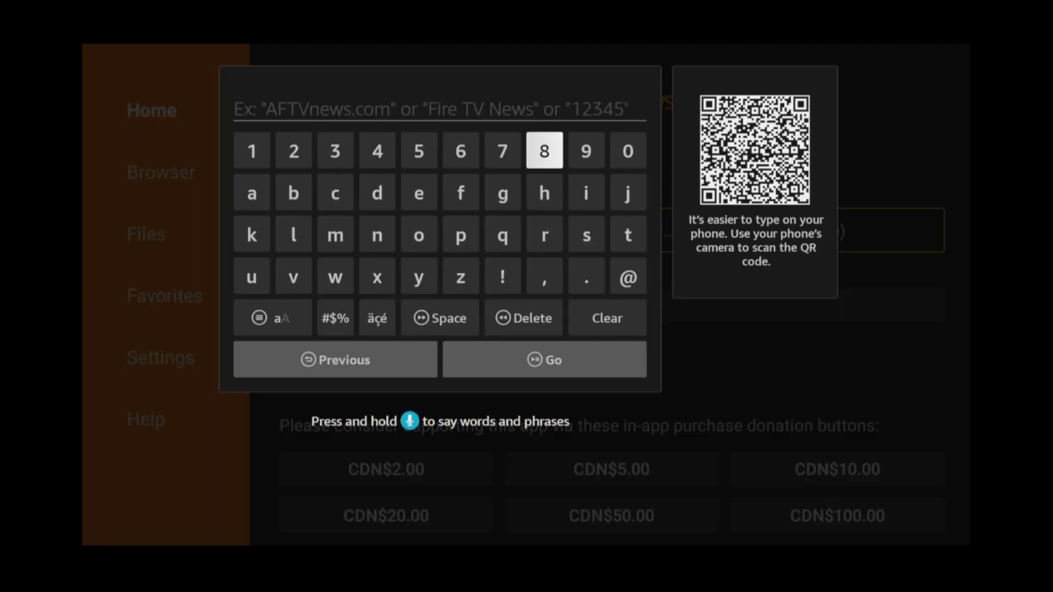
{"action": "key", "text": "Return"}
{"action": "key", "text": "Left"}
{"action": "key", "text": "Left"}
{"action": "key", "text": "Left"}
{"action": "key", "text": "Left"}
{"action": "key", "text": "Left"}
{"action": "key", "text": "Left"}
{"action": "key", "text": "Left"}
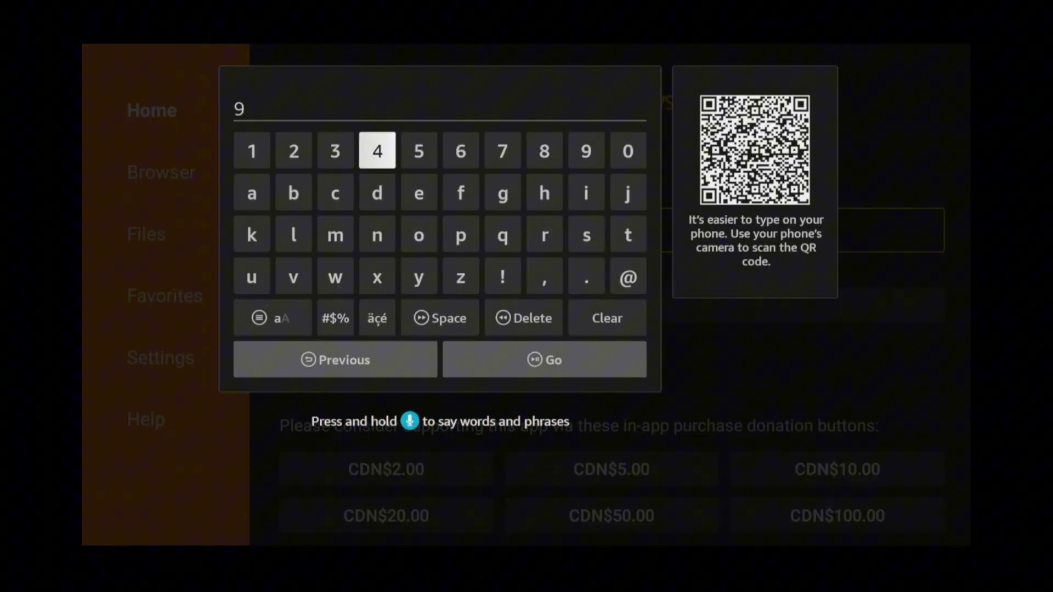
{"action": "key", "text": "Return"}
{"action": "key", "text": "Left"}
{"action": "key", "text": "Left"}
{"action": "key", "text": "Left"}
{"action": "key", "text": "Return"}
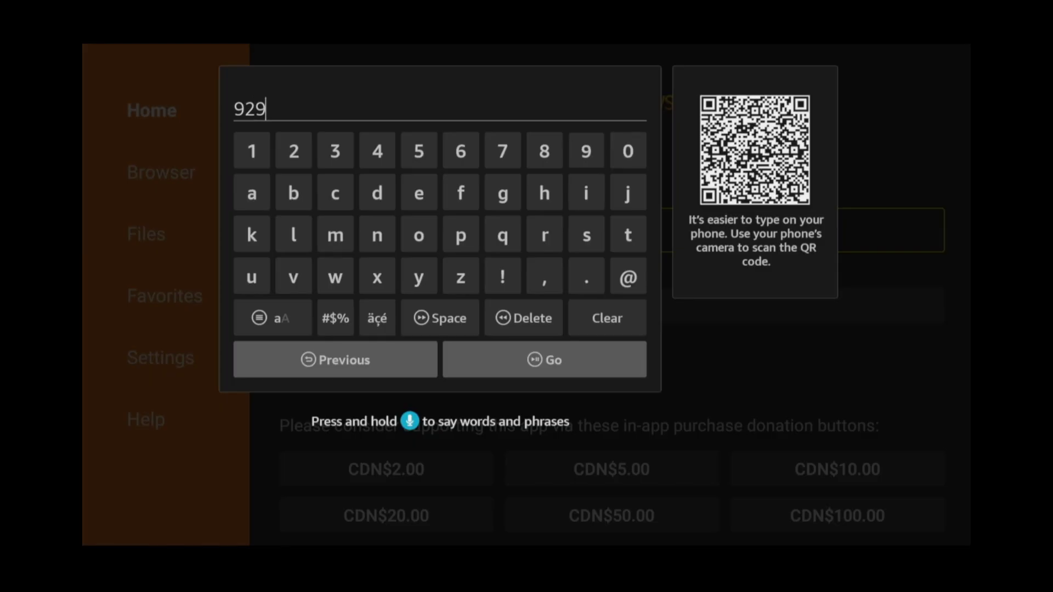
{"action": "key", "text": "Left"}
{"action": "key", "text": "Left"}
{"action": "key", "text": "Left"}
{"action": "key", "text": "Return"}
{"action": "key", "text": "Left"}
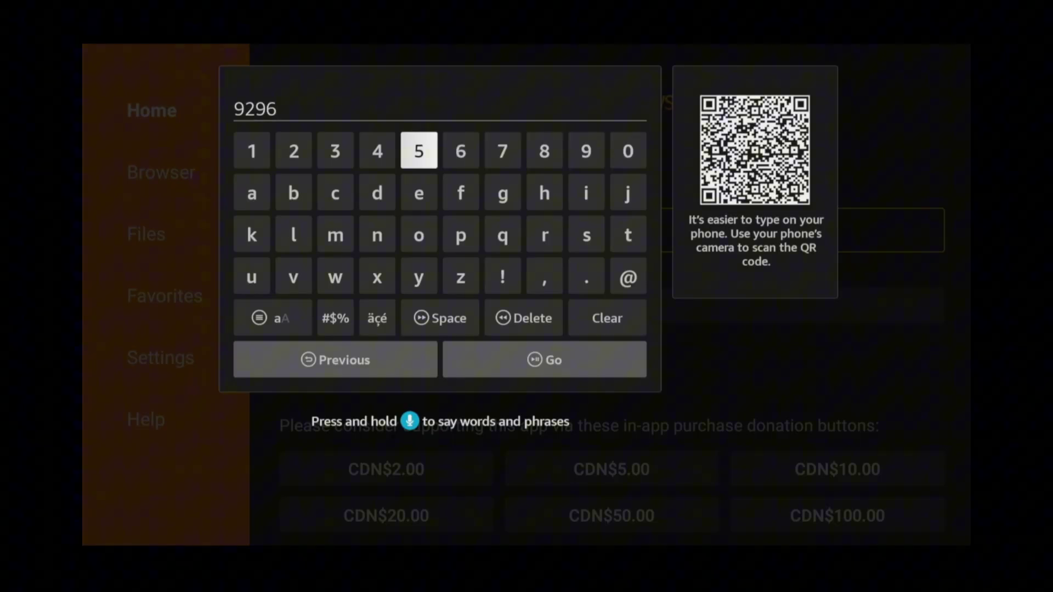
{"action": "key", "text": "Left"}
{"action": "key", "text": "Left"}
{"action": "key", "text": "Left"}
{"action": "key", "text": "Return"}
{"action": "key", "text": "Left"}
{"action": "key", "text": "Left"}
{"action": "key", "text": "Return"}
{"action": "key", "text": "Return"}
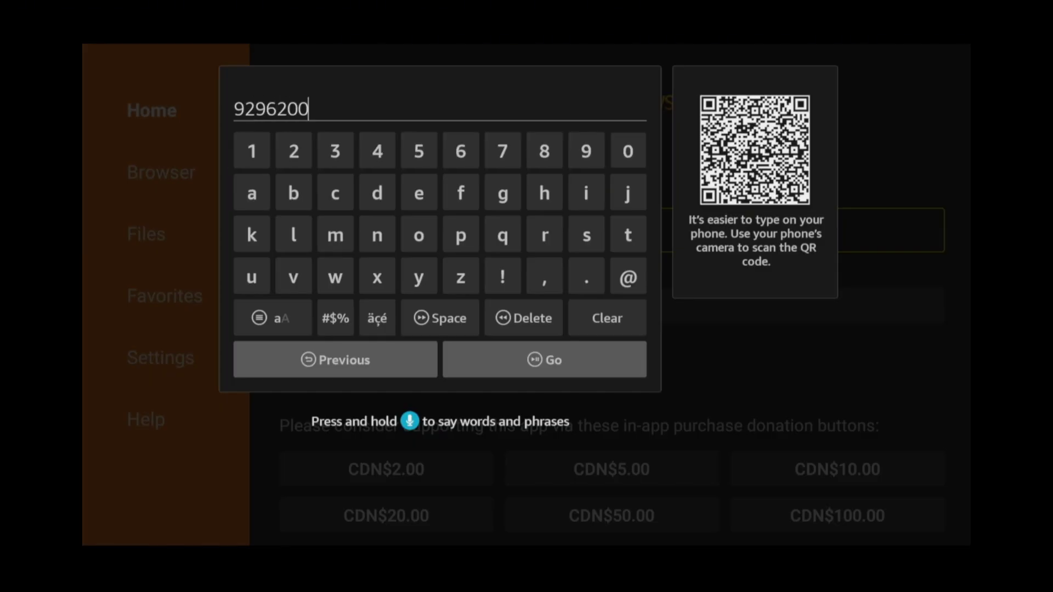
- Submit the entered short code to download its file
{"action": "key", "text": "Down"}
{"action": "key", "text": "Down"}
{"action": "key", "text": "Down"}
{"action": "key", "text": "Down"}
{"action": "key", "text": "Down"}
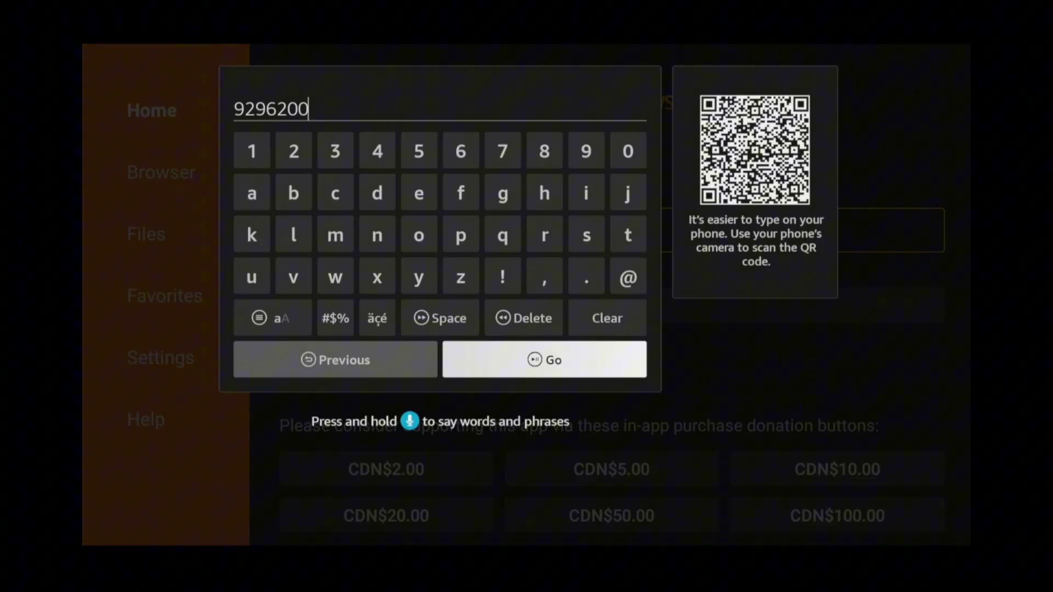
{"action": "key", "text": "Return"}
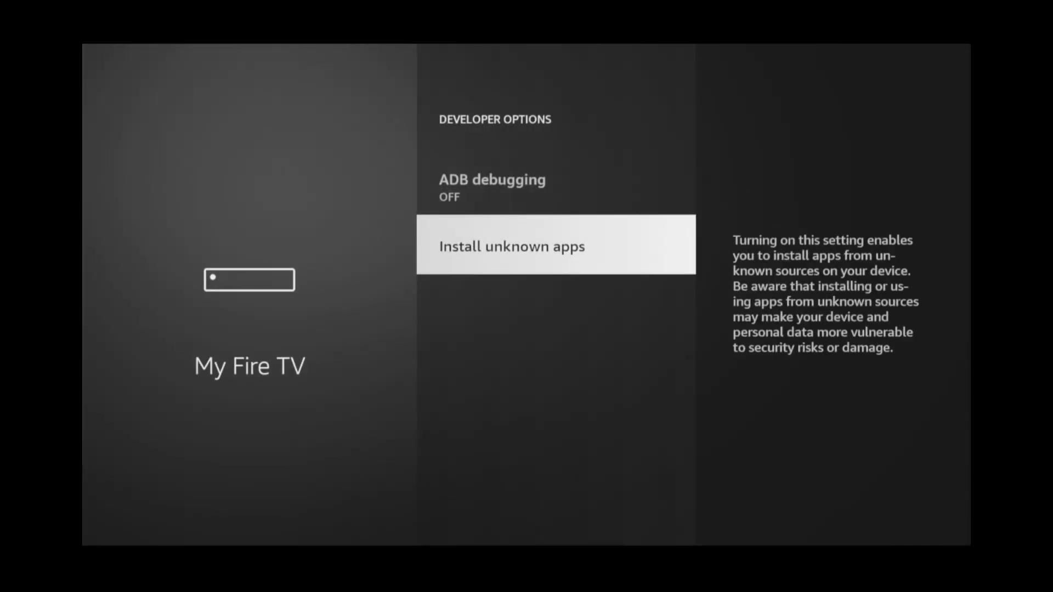
- Allow Downloader to install unknown apps in the developer options, and return to the download
{"action": "key", "text": "Return"}
{"action": "key", "text": "Return"}
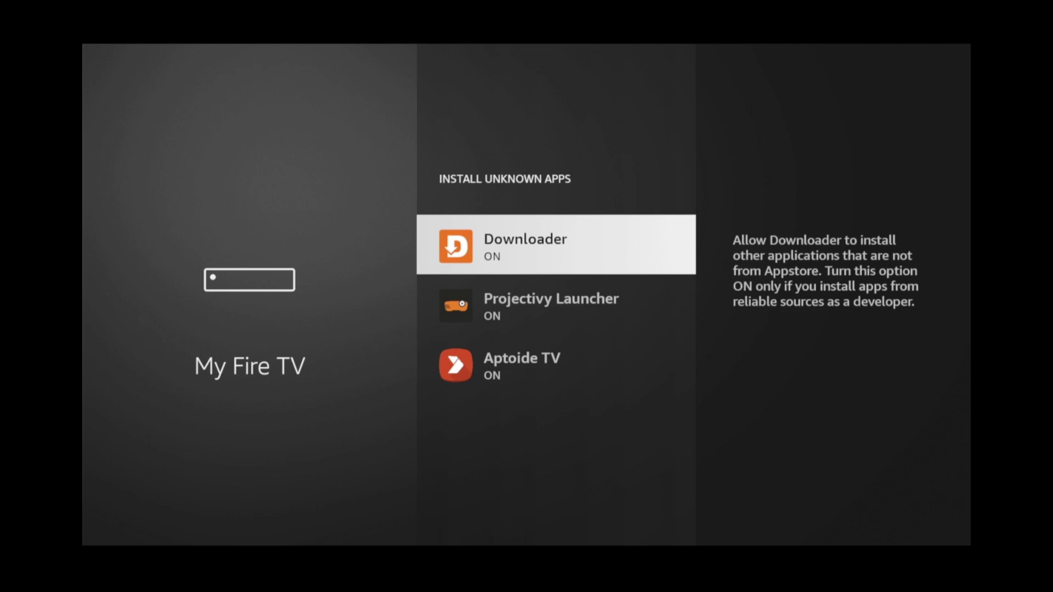
{"action": "key", "text": "Escape"}
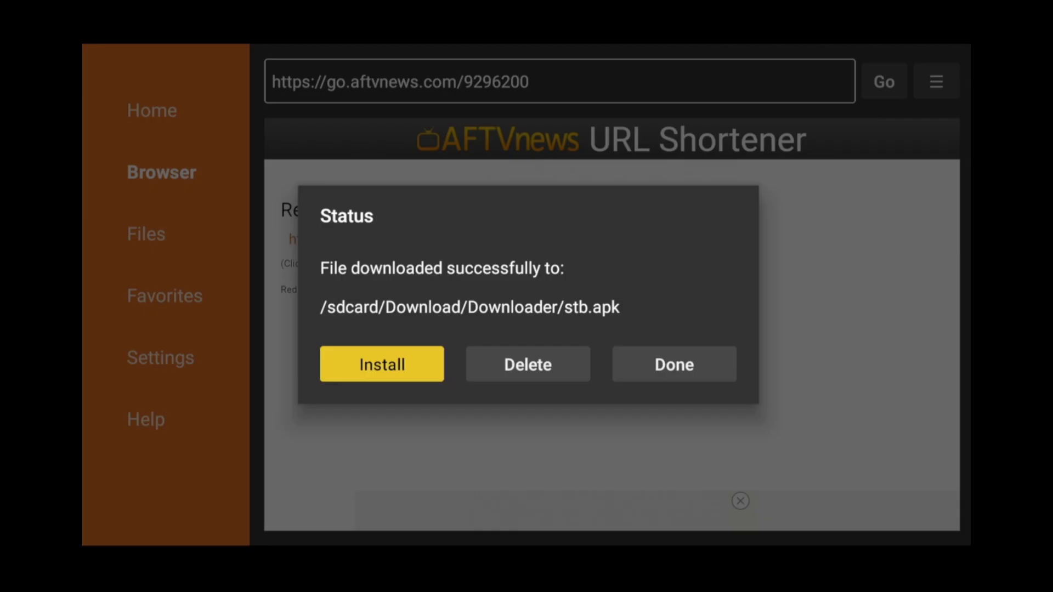
- Install StbEmu (Pro) from the downloaded stb.apk file
{"action": "key", "text": "Return"}
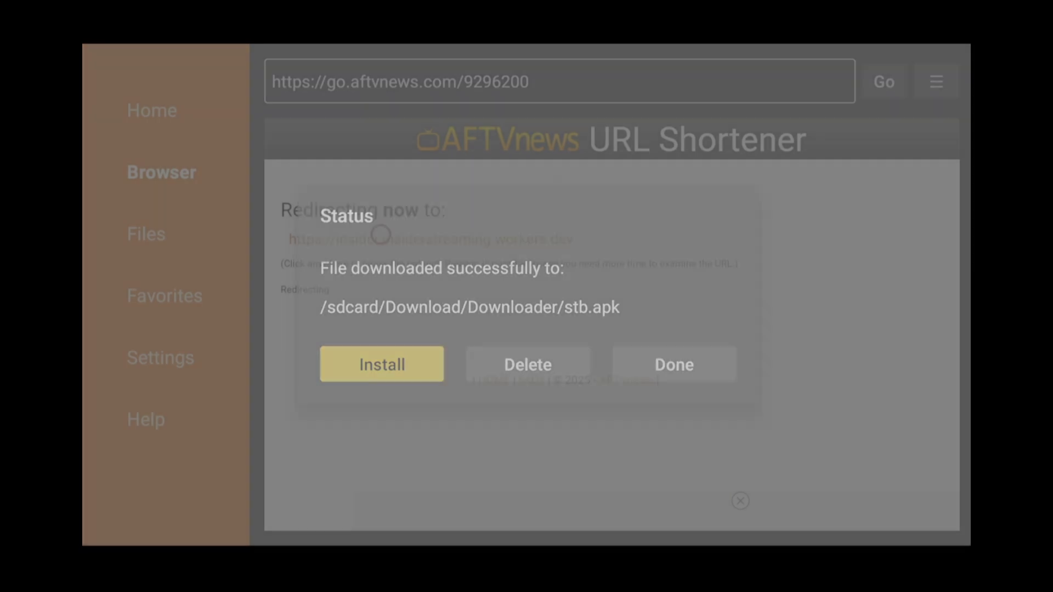
{"action": "key", "text": "Right"}
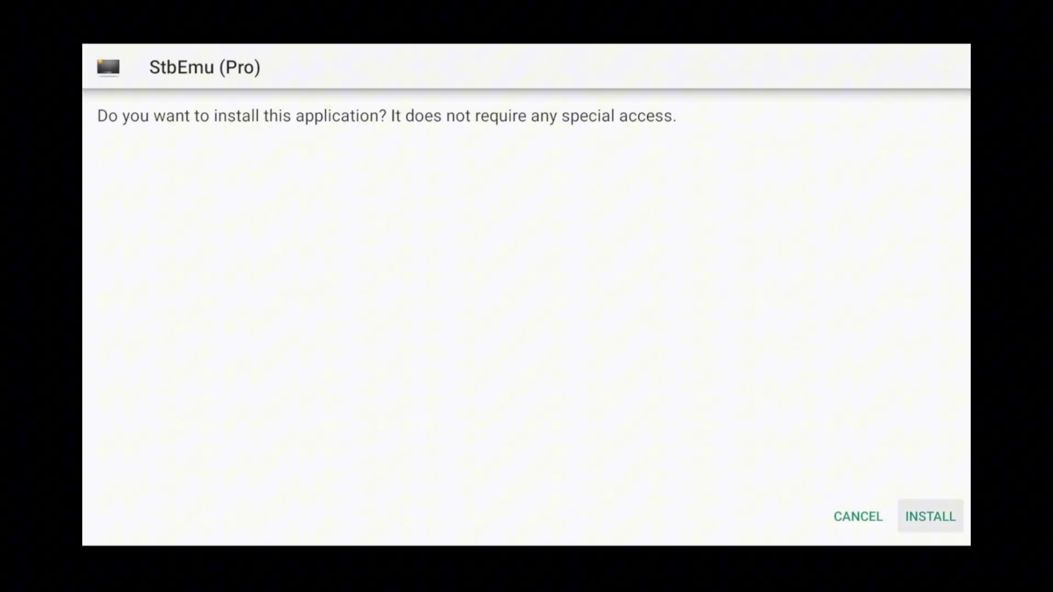
{"action": "key", "text": "Return"}
{"action": "key", "text": "Return"}
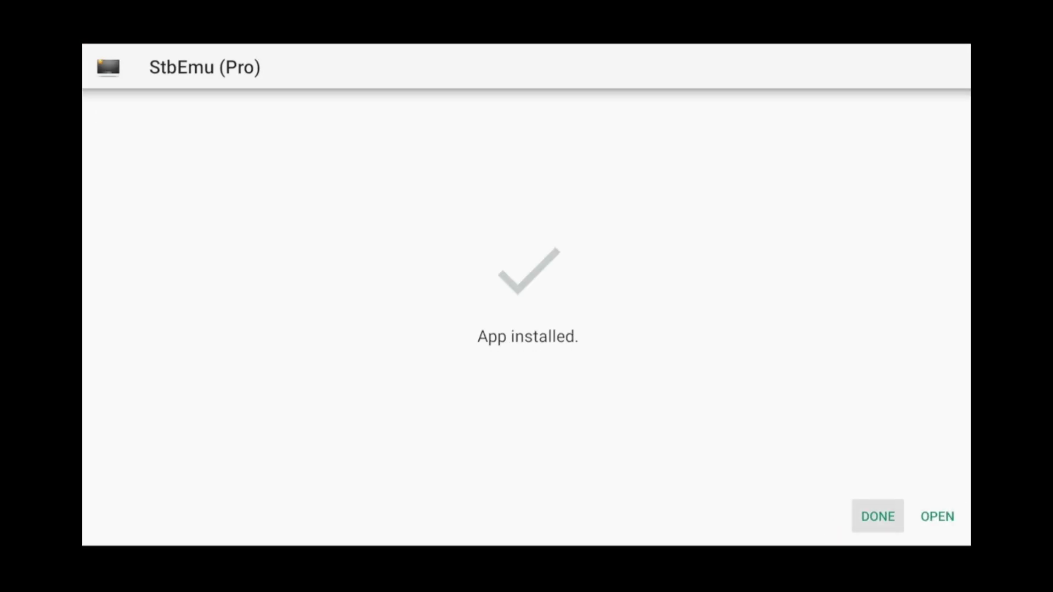
- Delete the downloaded stb.apk file and confirm its deletion
{"action": "key", "text": "Right"}
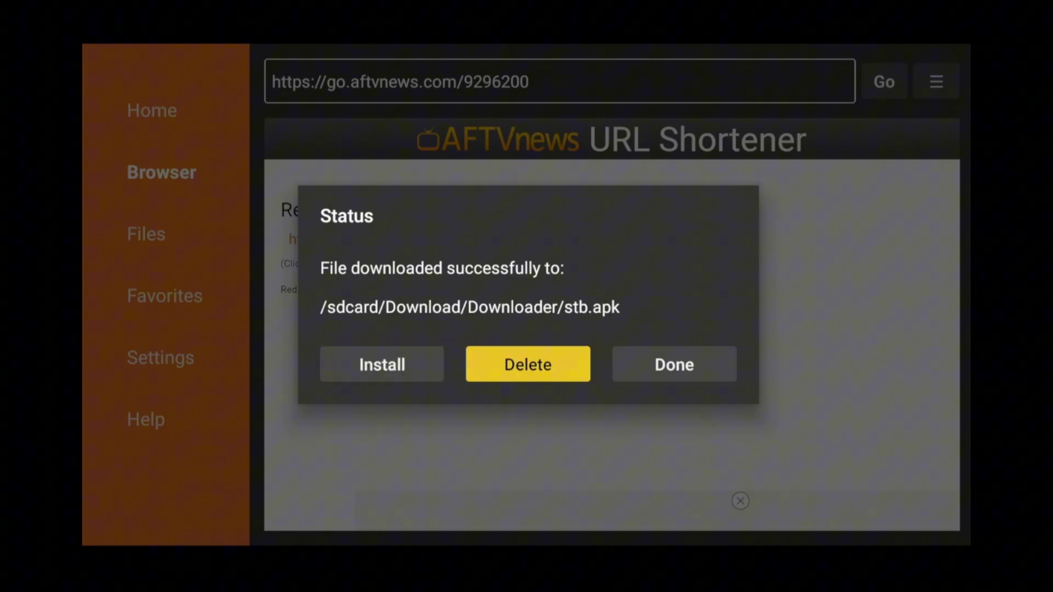
{"action": "key", "text": "Return"}
{"action": "key", "text": "Left"}
{"action": "key", "text": "Return"}
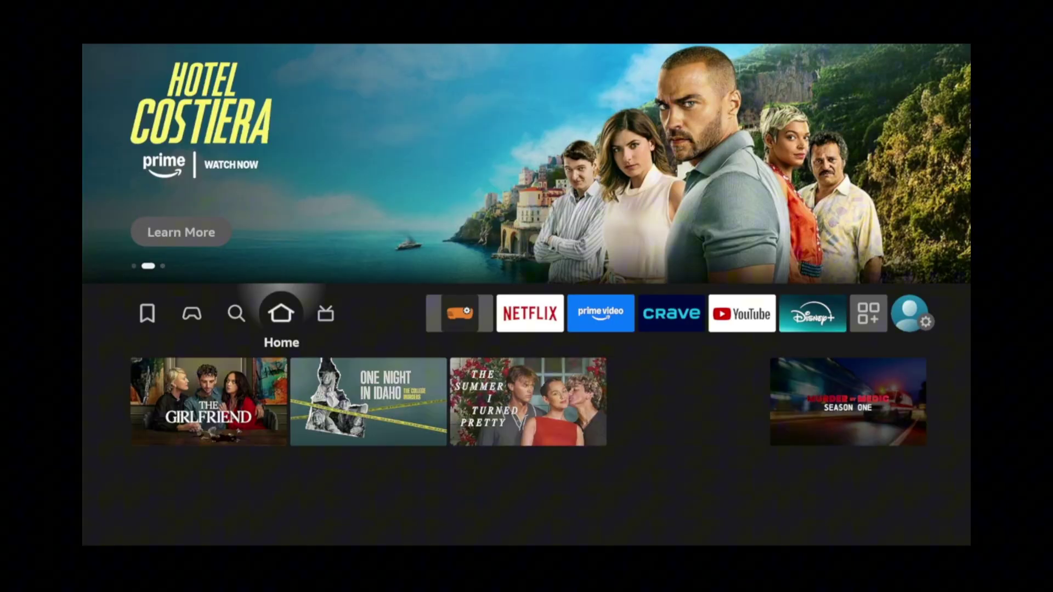
- Open the full list of installed apps and games from the home screen
{"action": "key", "text": "Right"}
{"action": "key", "text": "Right"}
{"action": "key", "text": "Right"}
{"action": "key", "text": "Right"}
{"action": "key", "text": "Right"}
{"action": "key", "text": "Right"}
{"action": "key", "text": "Right"}
{"action": "key", "text": "Right"}
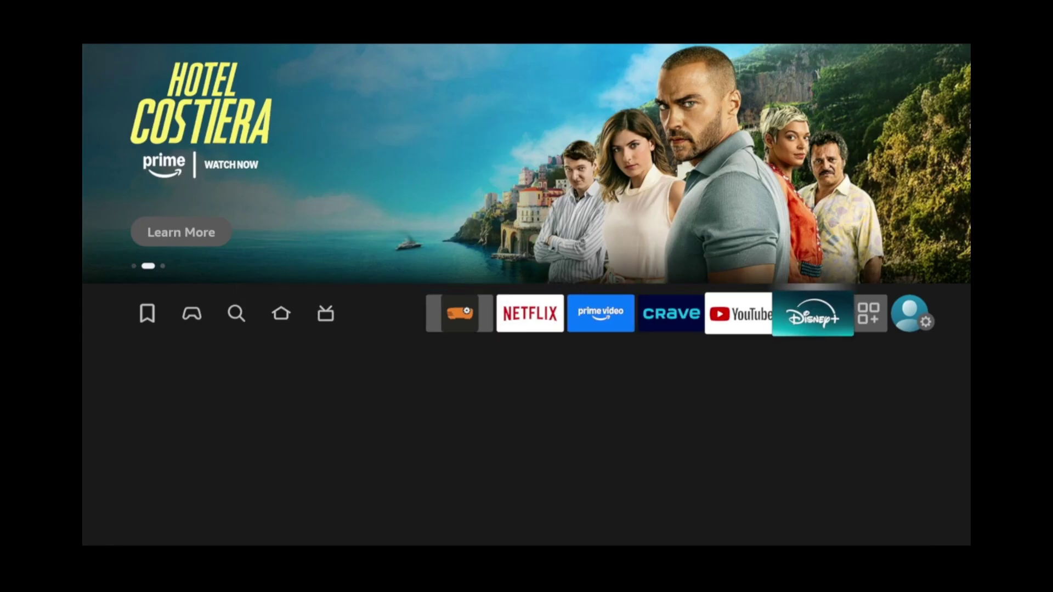
{"action": "key", "text": "Down"}
{"action": "key", "text": "Down"}
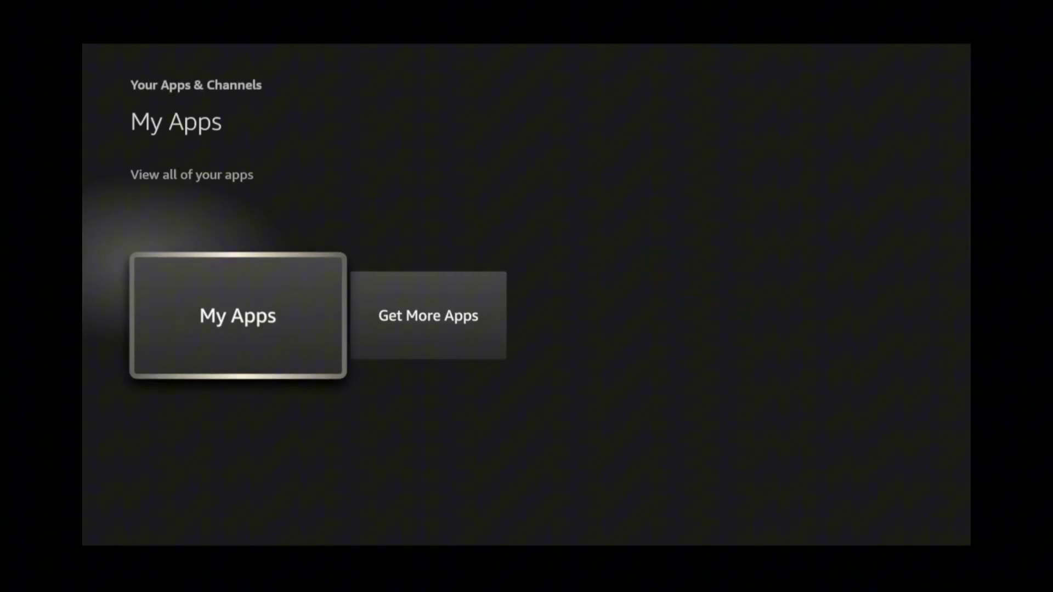
{"action": "key", "text": "Return"}
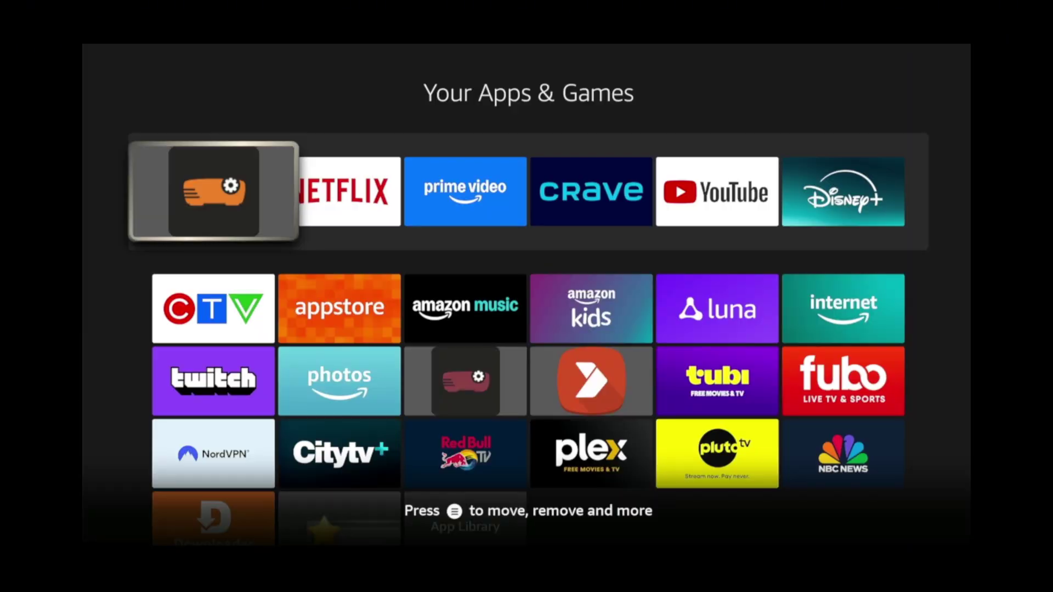
- Launch StbEmu (Pro), the star-marked app next to Downloader in the installed apps
{"action": "key", "text": "Down"}
{"action": "key", "text": "Down"}
{"action": "key", "text": "Down"}
{"action": "key", "text": "Down"}
{"action": "key", "text": "Right"}
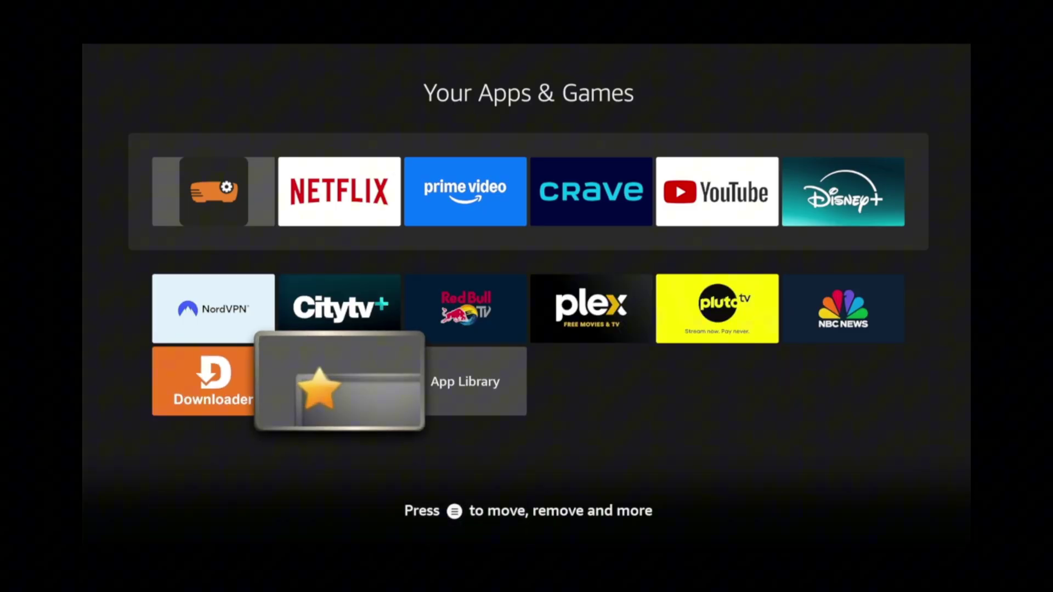
{"action": "key", "text": "Return"}
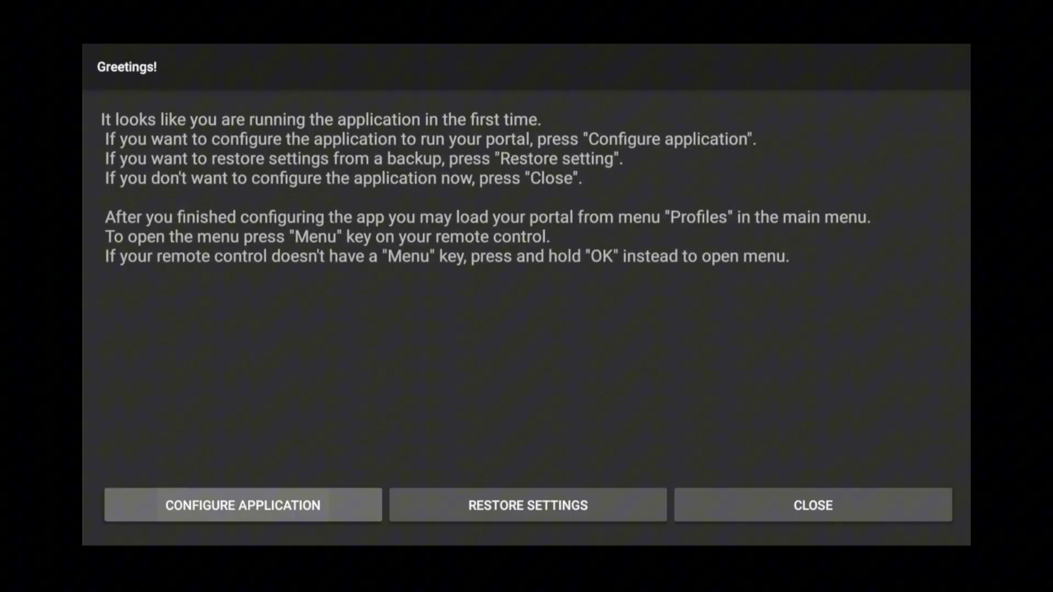
- Start configuring the application and open the existing new profile from the STB profiles for editing
{"action": "key", "text": "Return"}
{"action": "key", "text": "Down"}
{"action": "key", "text": "Down"}
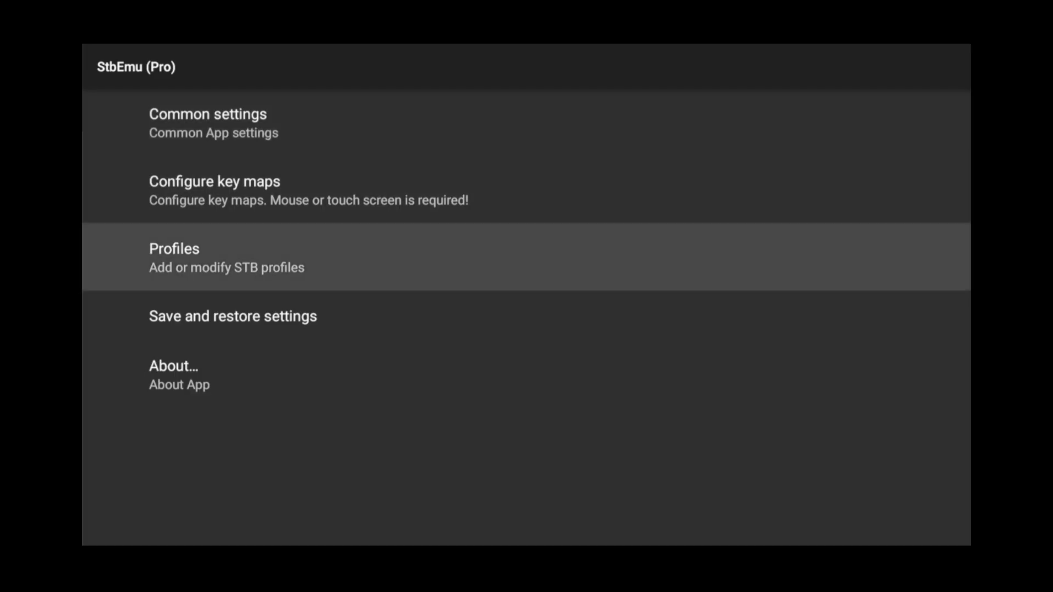
{"action": "key", "text": "Return"}
{"action": "key", "text": "Down"}
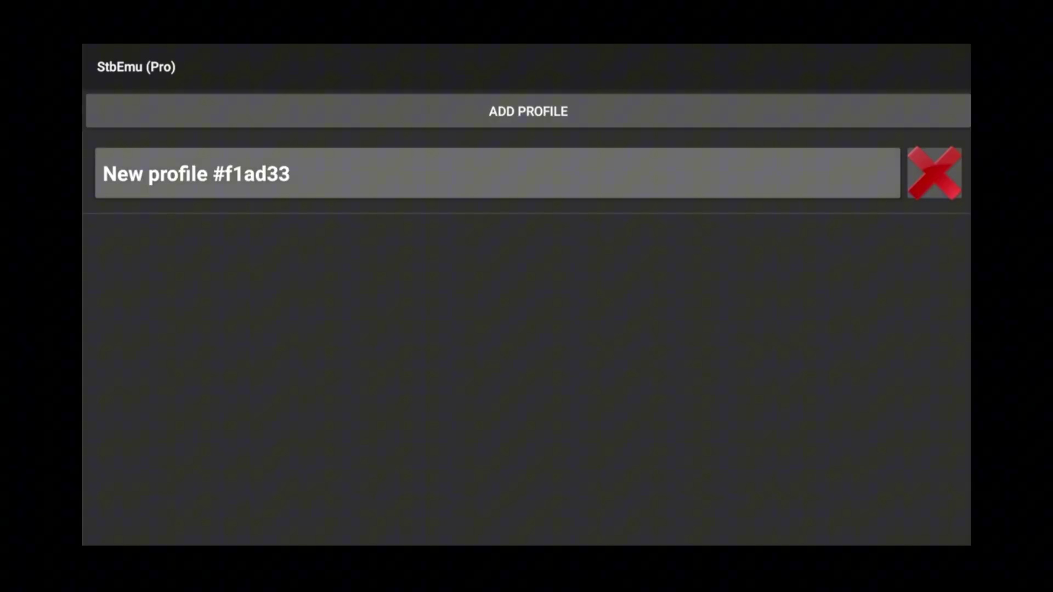
{"action": "key", "text": "Return"}
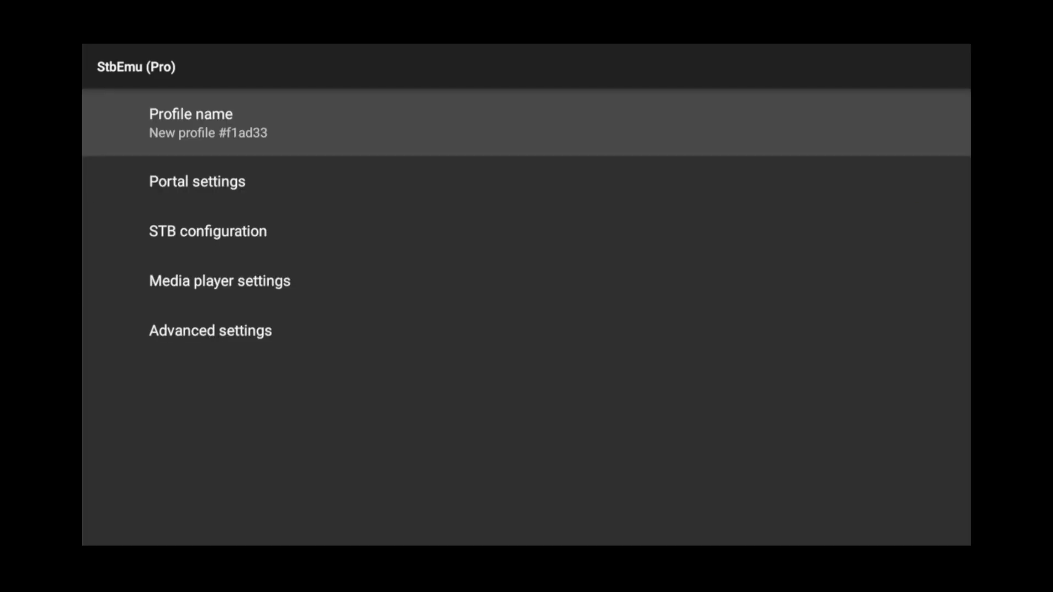
- Set the profile's portal URL to myurl.com and return to the profile's settings
{"action": "key", "text": "Down"}
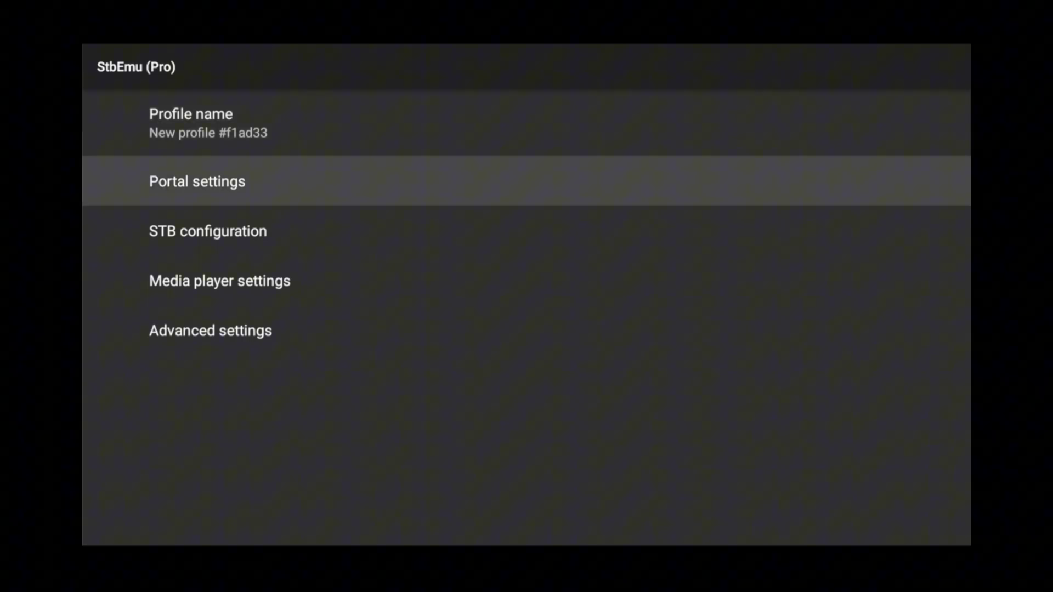
{"action": "key", "text": "Return"}
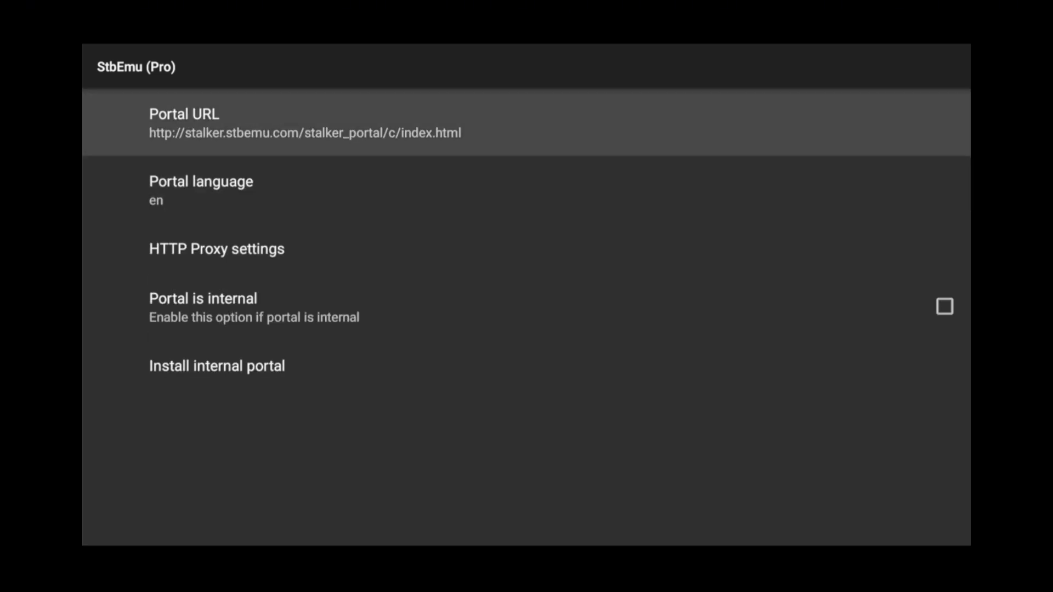
{"action": "key", "text": "Return"}
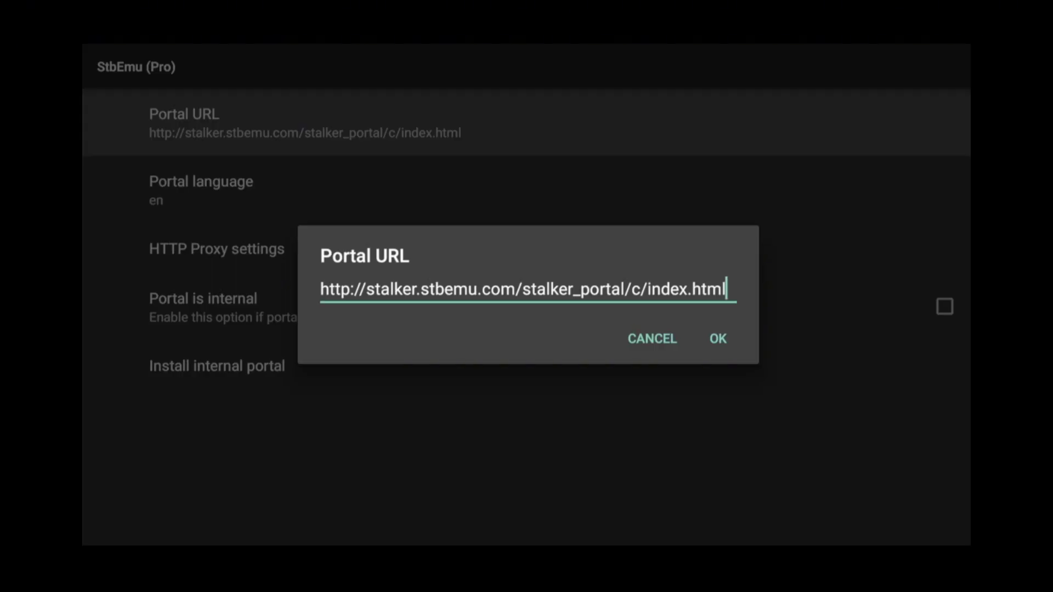
{"action": "type", "text": "myurl.com"}
{"action": "key", "text": "Down"}
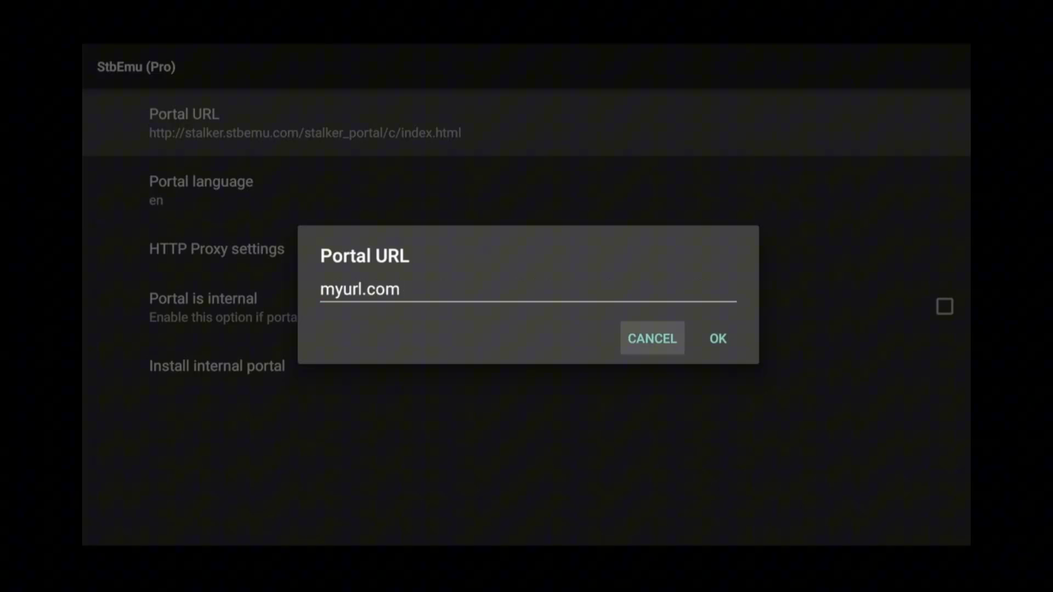
{"action": "key", "text": "Right"}
{"action": "key", "text": "Return"}
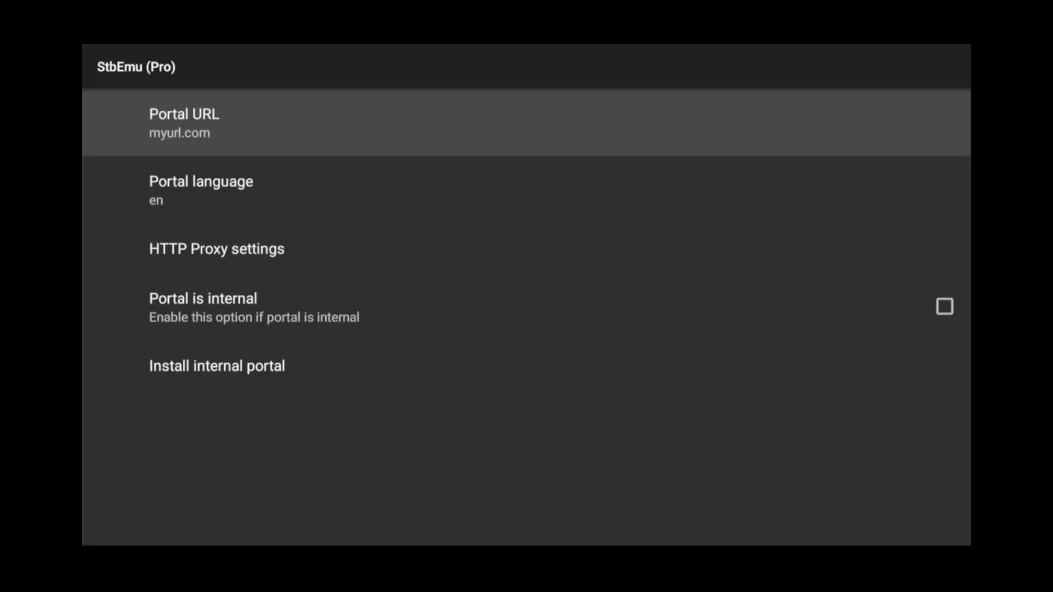
{"action": "key", "text": "Escape"}
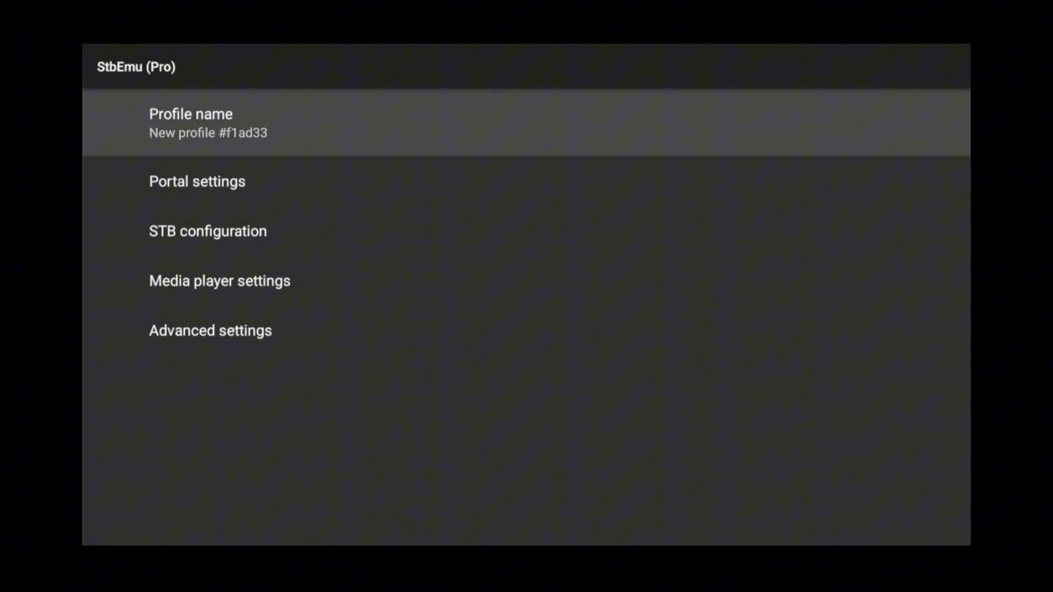
- Check the MAC-address entry in the profile's STB configuration and exit the settings
{"action": "key", "text": "Down"}
{"action": "key", "text": "Down"}
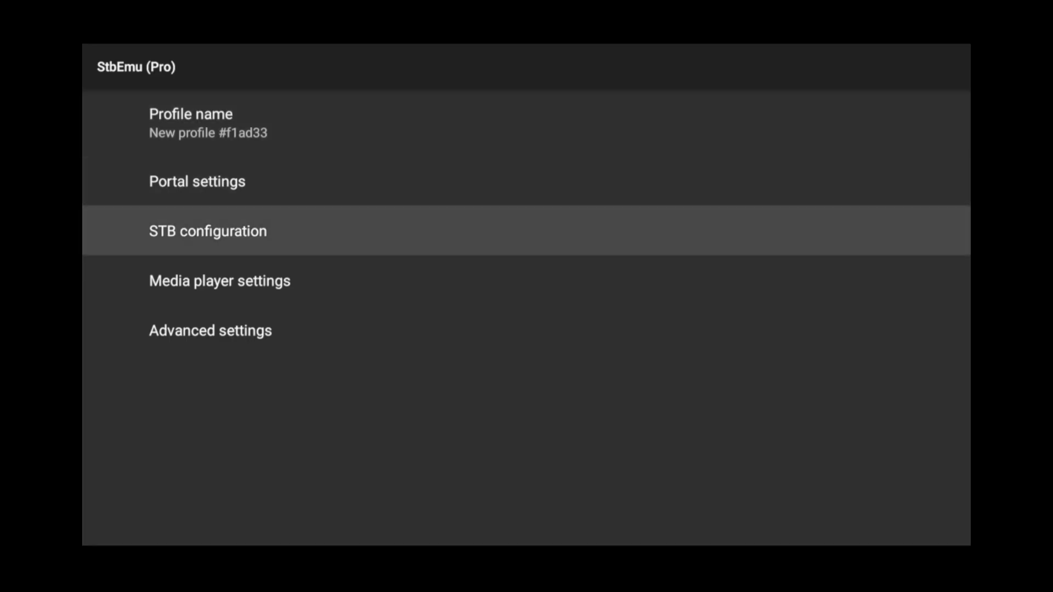
{"action": "key", "text": "Return"}
{"action": "key", "text": "Down"}
{"action": "key", "text": "Down"}
{"action": "key", "text": "Down"}
{"action": "key", "text": "Down"}
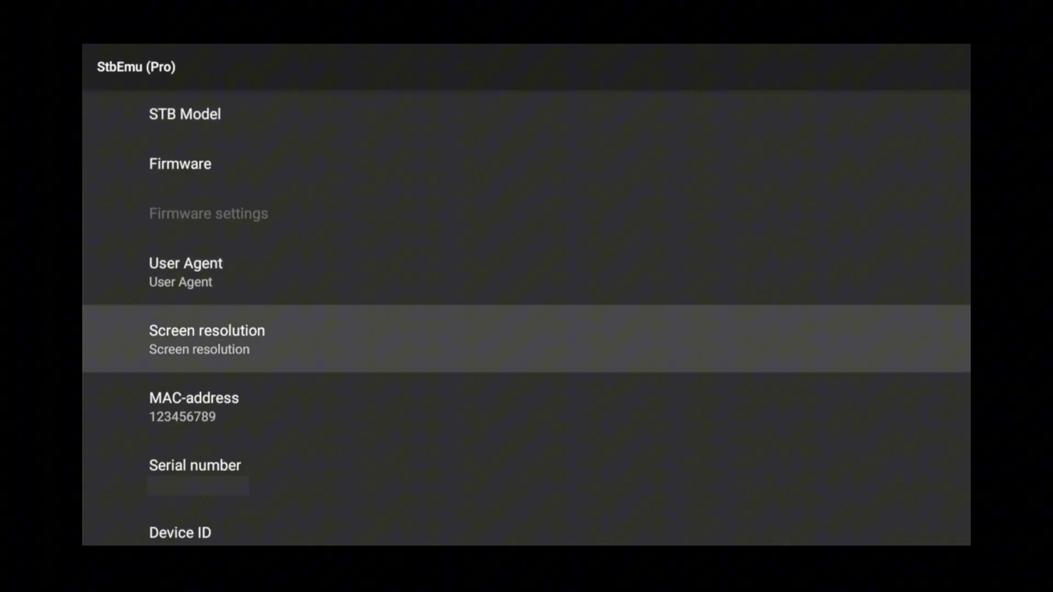
{"action": "key", "text": "Return"}
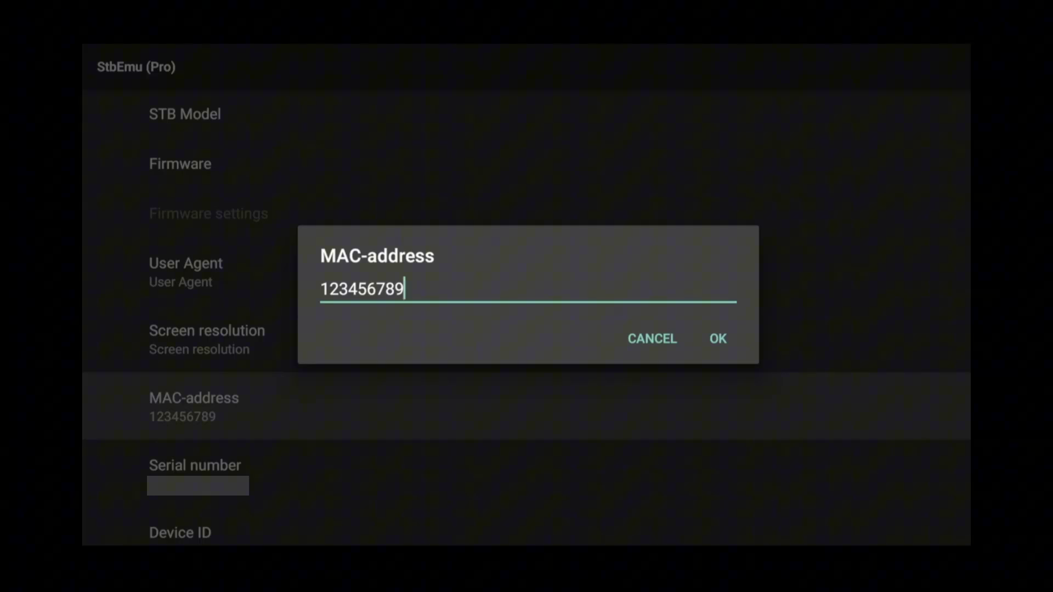
{"action": "key", "text": "Escape"}
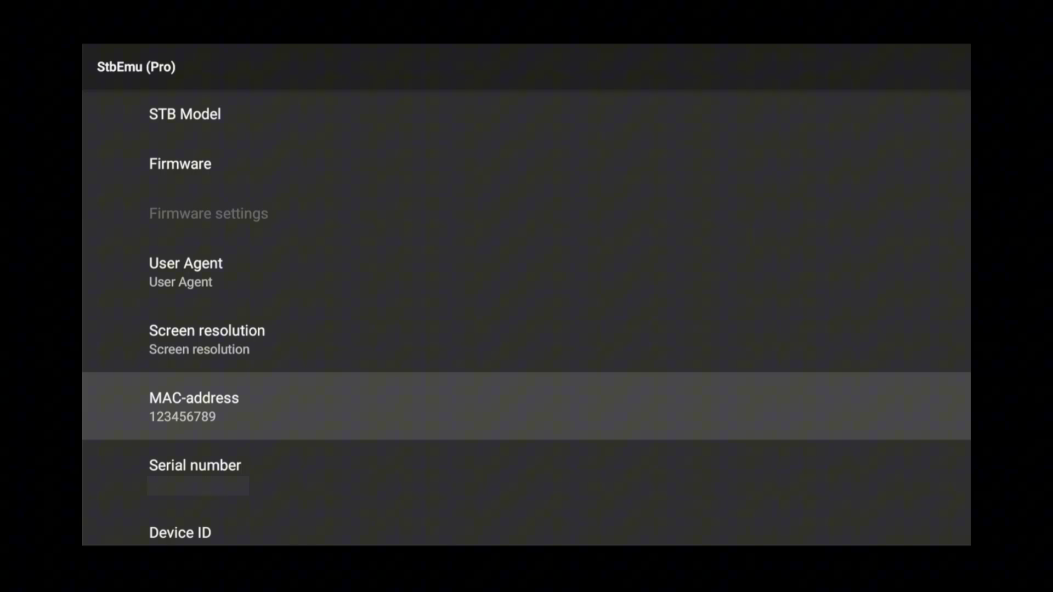
{"action": "key", "text": "Escape"}
{"action": "key", "text": "Escape"}
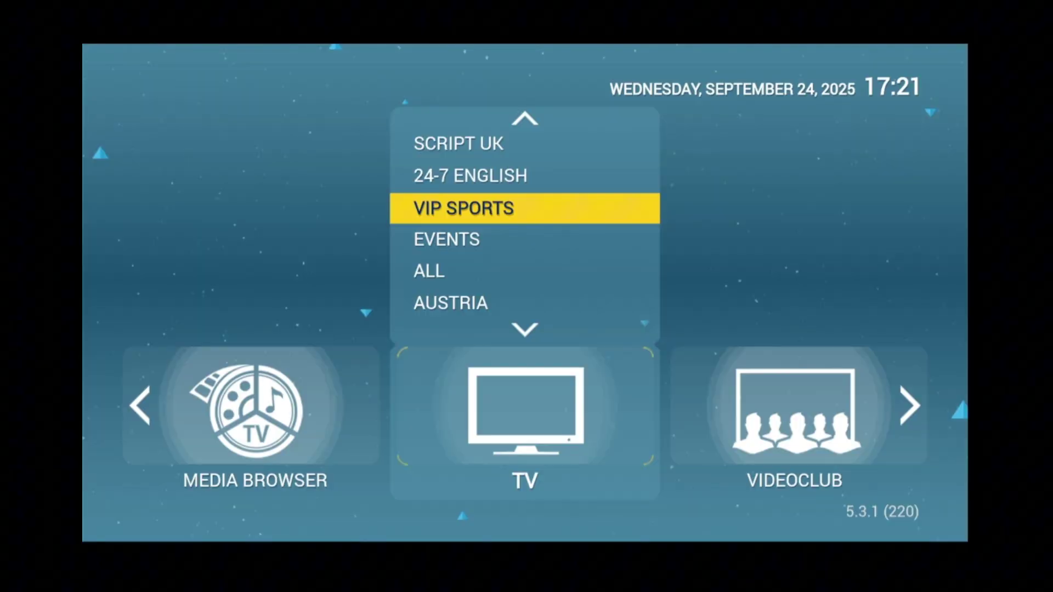
- Go to the United Kingdom VIP category in the portal's TV category list
{"action": "key", "text": "Up"}
{"action": "key", "text": "Up"}
{"action": "key", "text": "Up"}
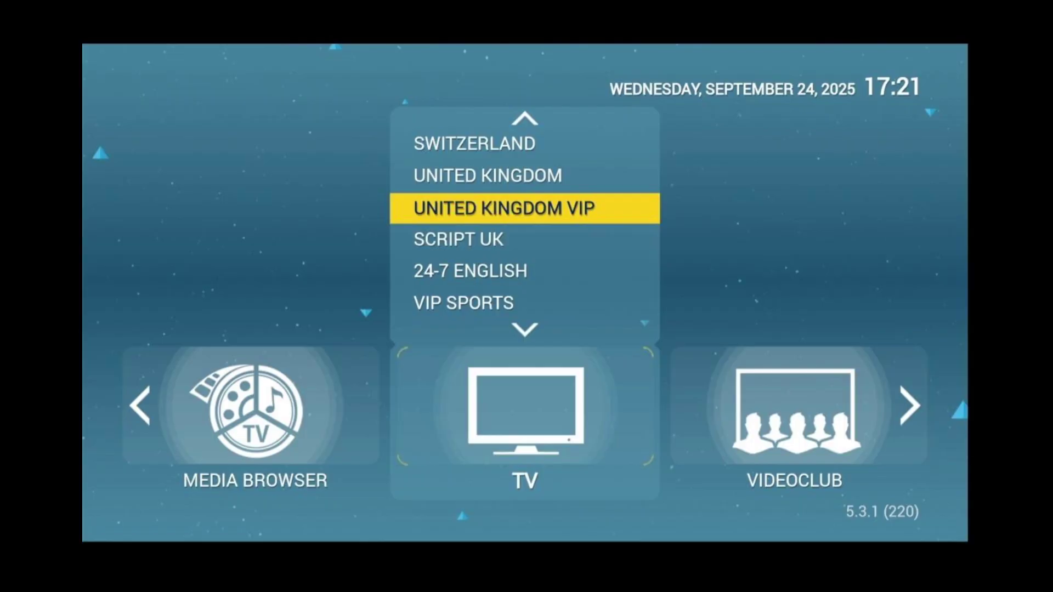